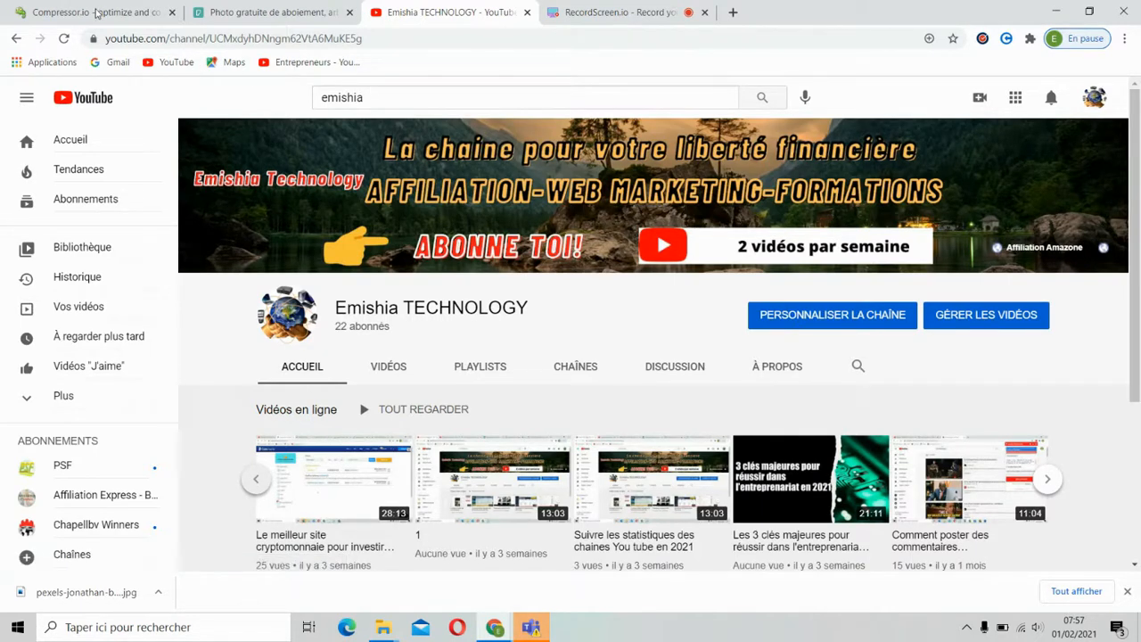
Step: Switch to the Pexels page and close the thank-you dialog and open photo to return to the photo gallery
left_click(96, 13)
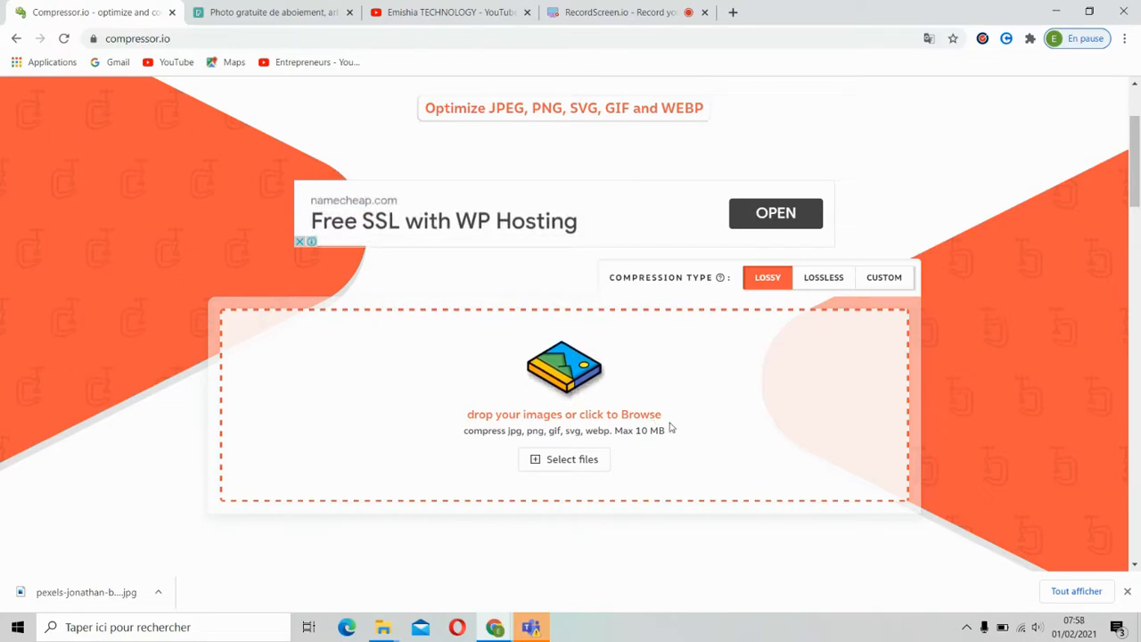
left_click(240, 10)
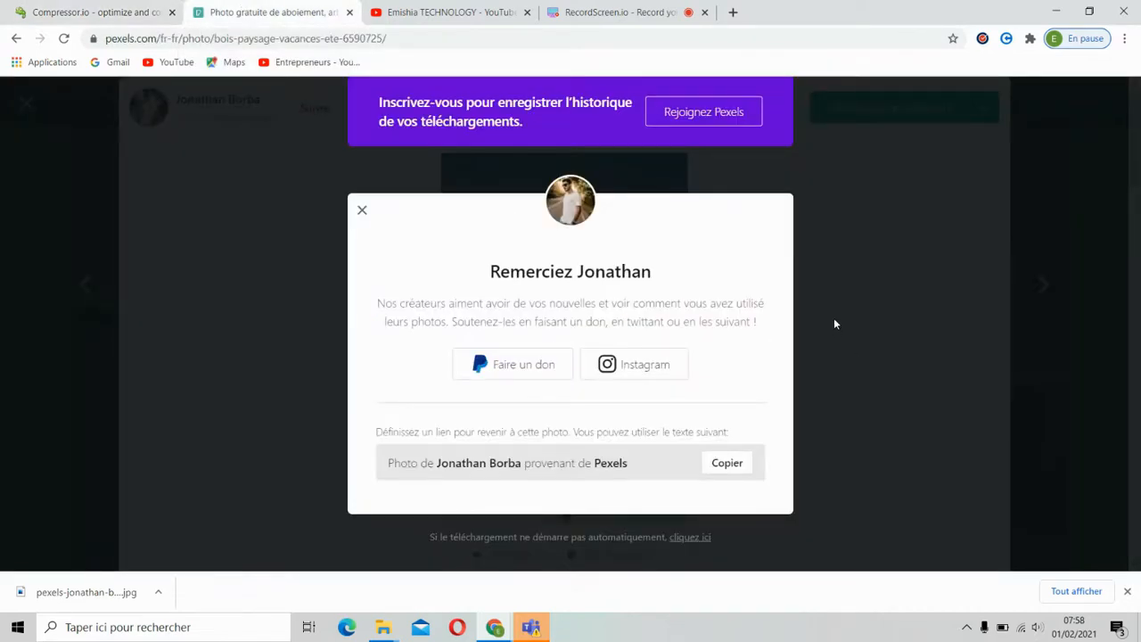
left_click(1055, 395)
left_click(1055, 395)
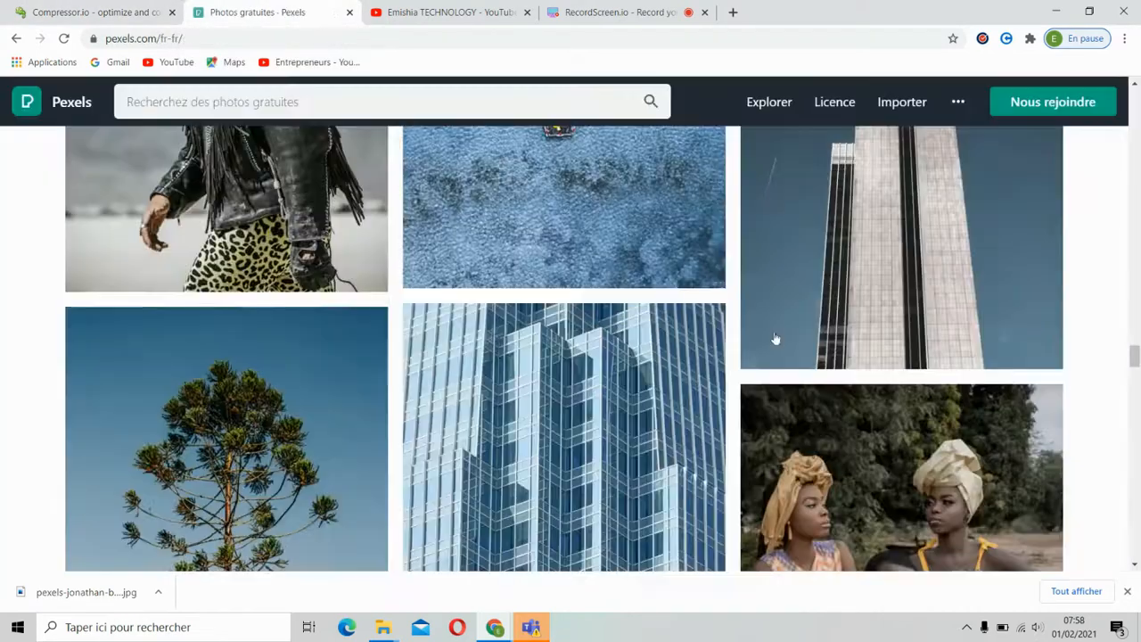
Step: Find the photo of the tall tree against a blue sky in the gallery and download it for free
scroll(802, 347, "down", 5)
scroll(700, 362, "down", 15)
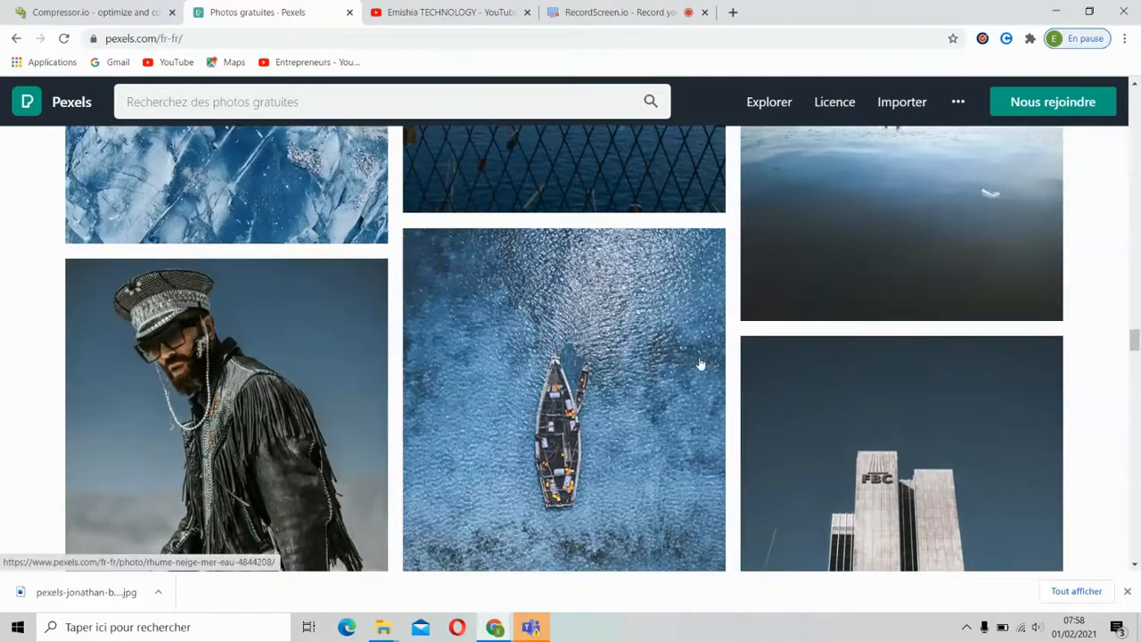
scroll(700, 362, "up", 15)
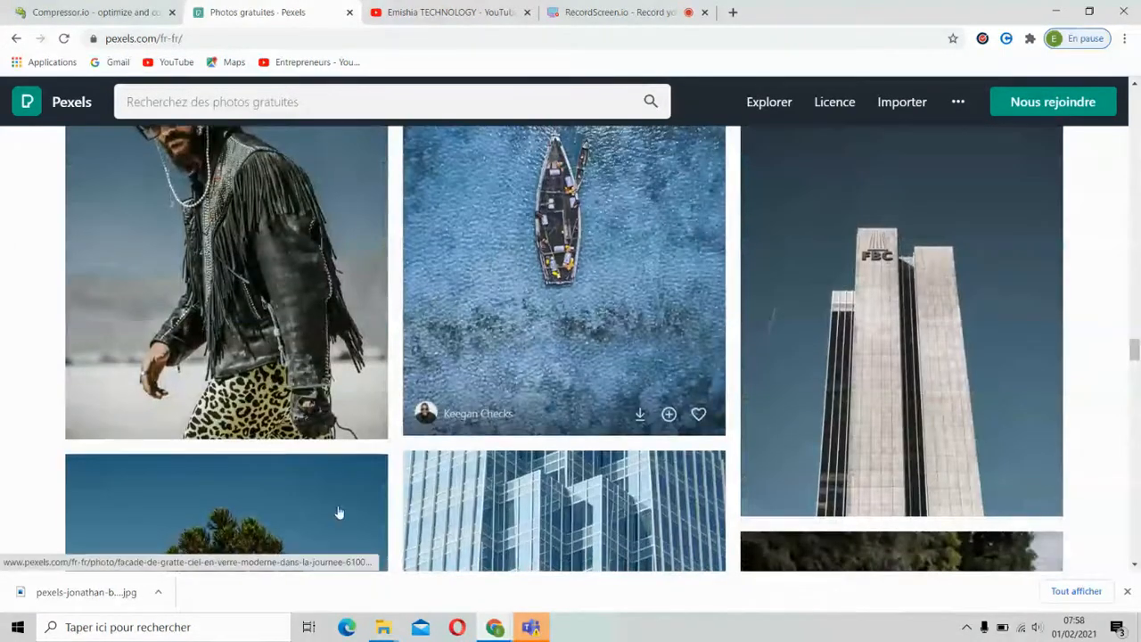
scroll(700, 364, "down", 1)
left_click(252, 477)
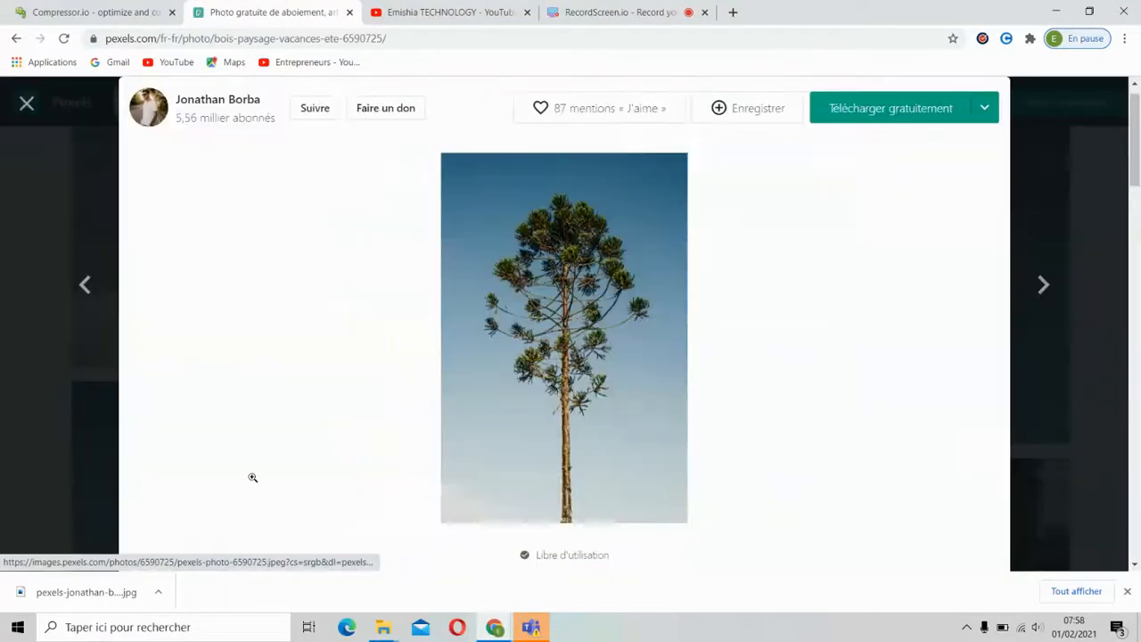
left_click(861, 116)
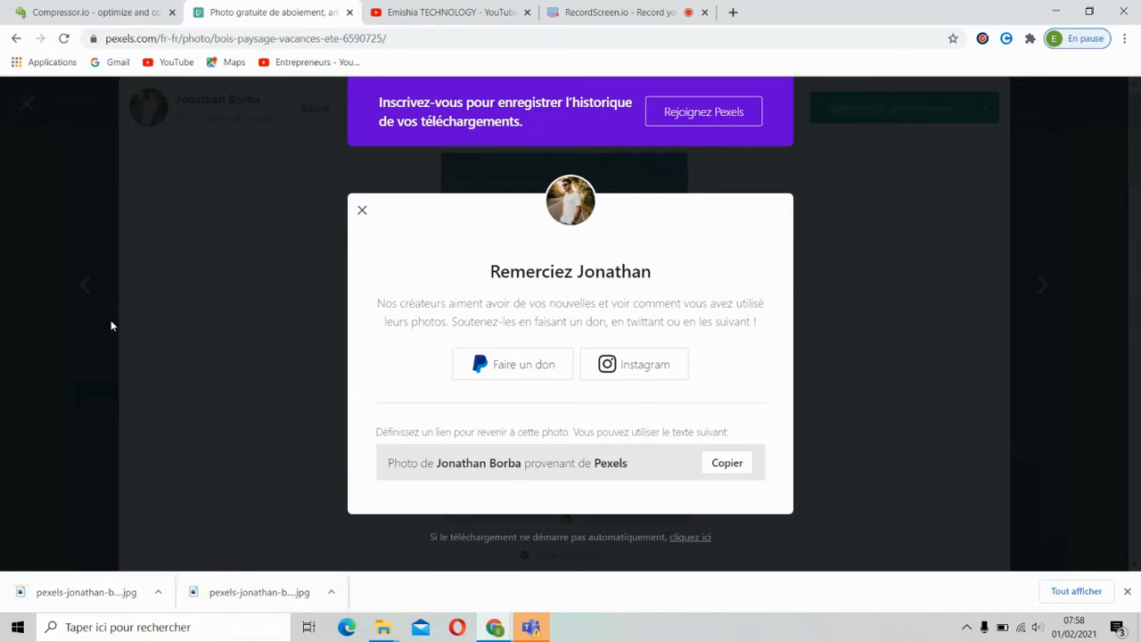
Step: Show the newly downloaded tree photo in its folder and check its file size in the file properties
right_click(41, 584)
left_click(100, 542)
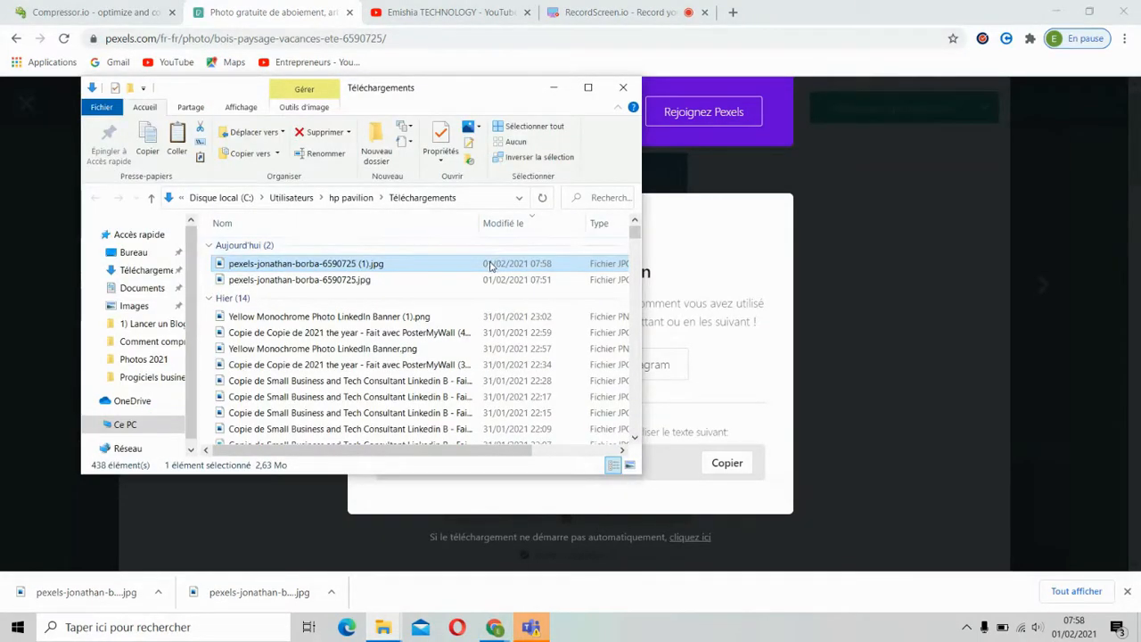
right_click(489, 265)
left_click(540, 601)
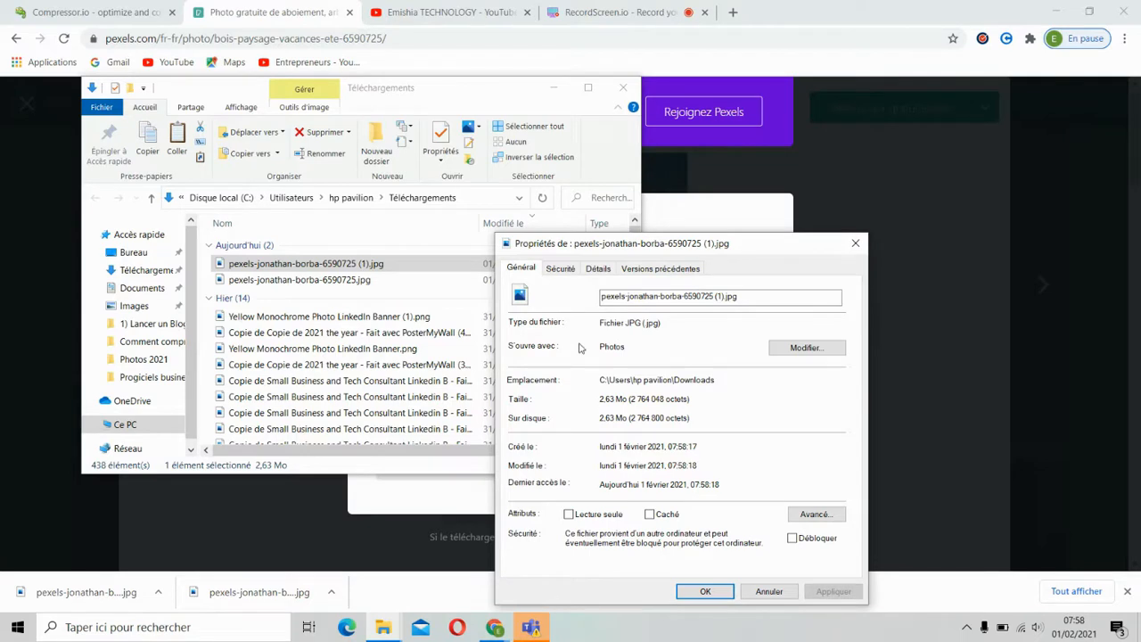
left_click(855, 242)
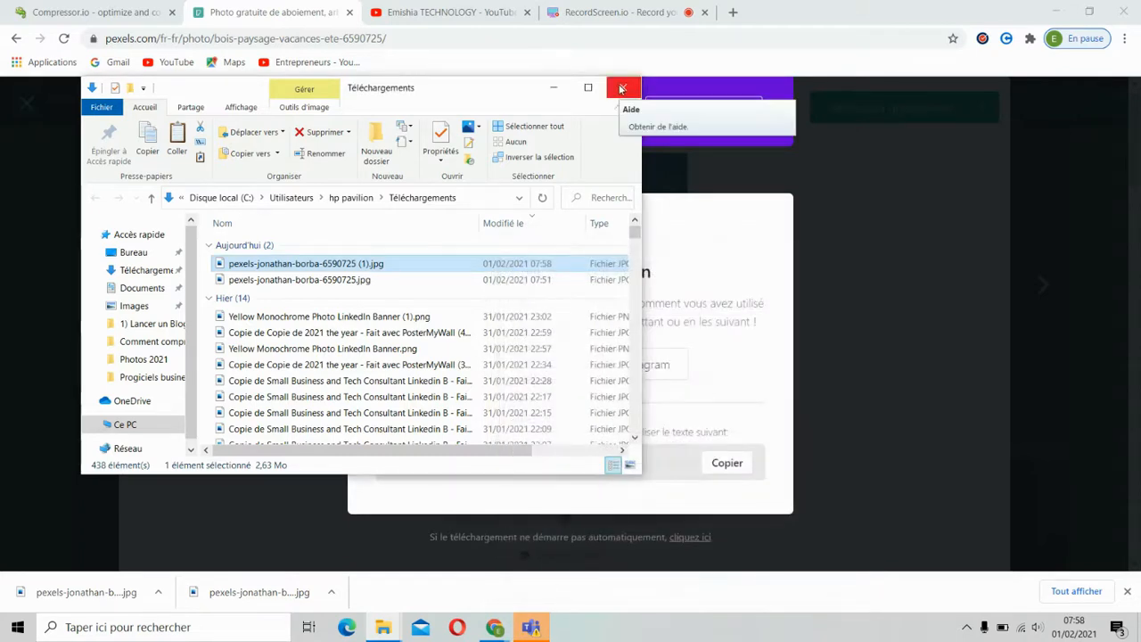
right_click(482, 267)
left_click(525, 601)
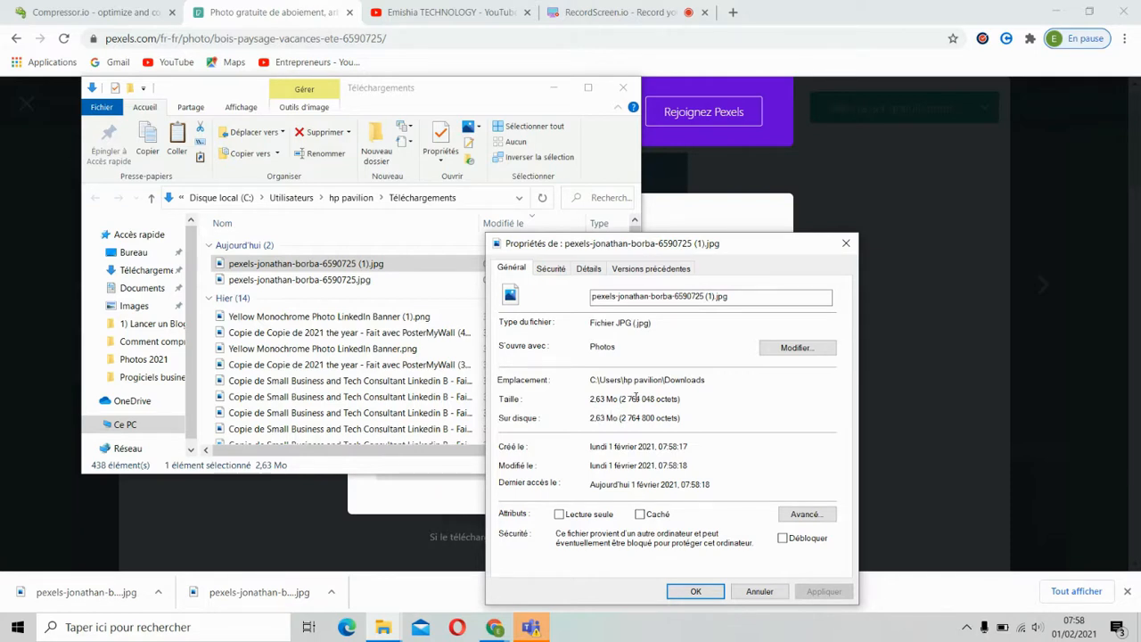
left_click(845, 243)
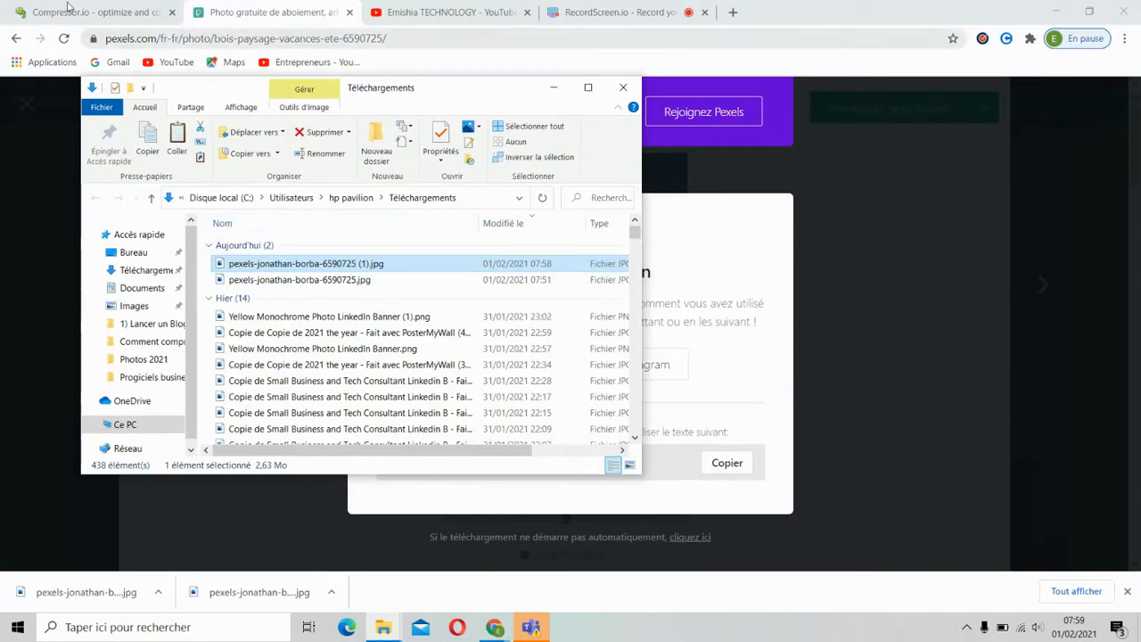
Step: Switch to the compressor.io page and translate it into French
left_click(67, 9)
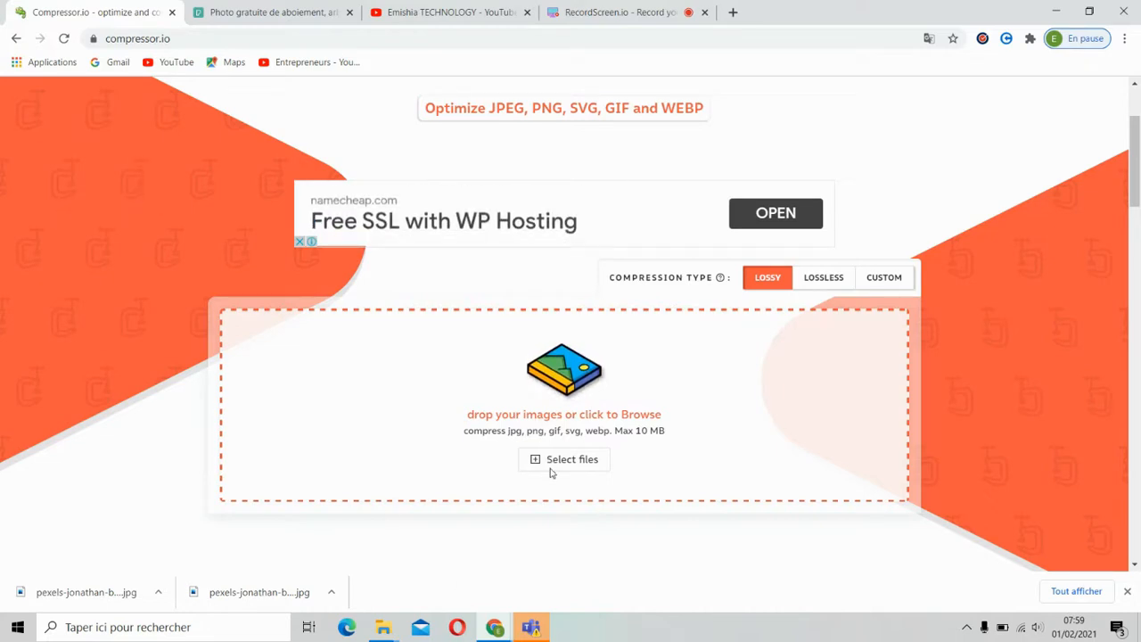
right_click(929, 125)
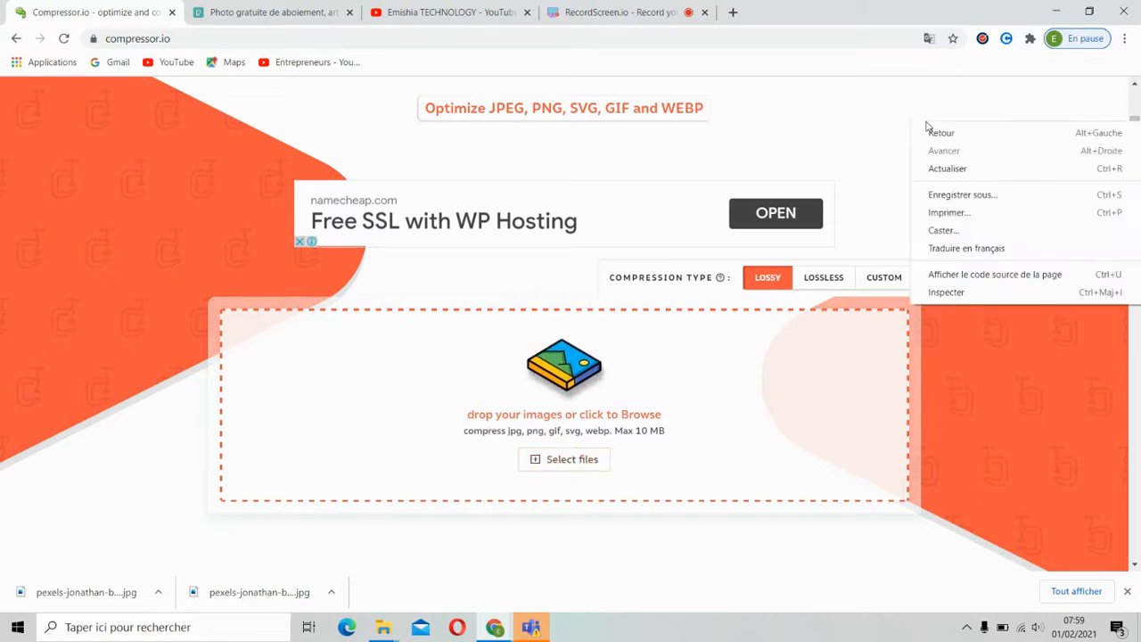
left_click(971, 253)
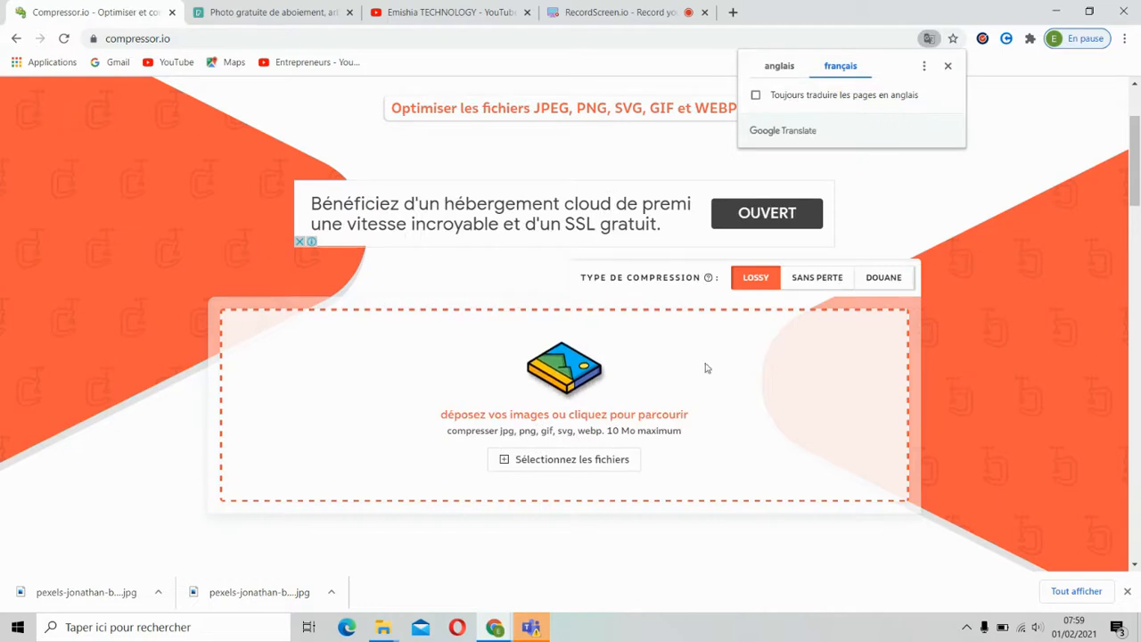
Step: Upload the newest downloaded tree photo for lossy compression and download the compressed copy
left_click(593, 463)
left_click(592, 462)
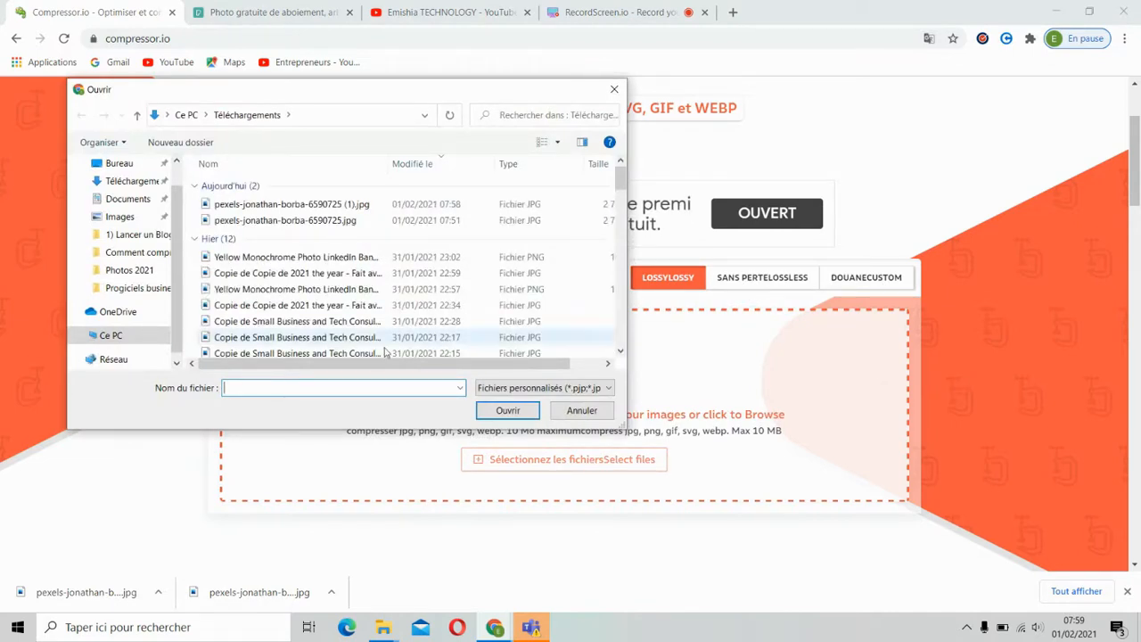
left_click_drag(386, 364, 396, 366)
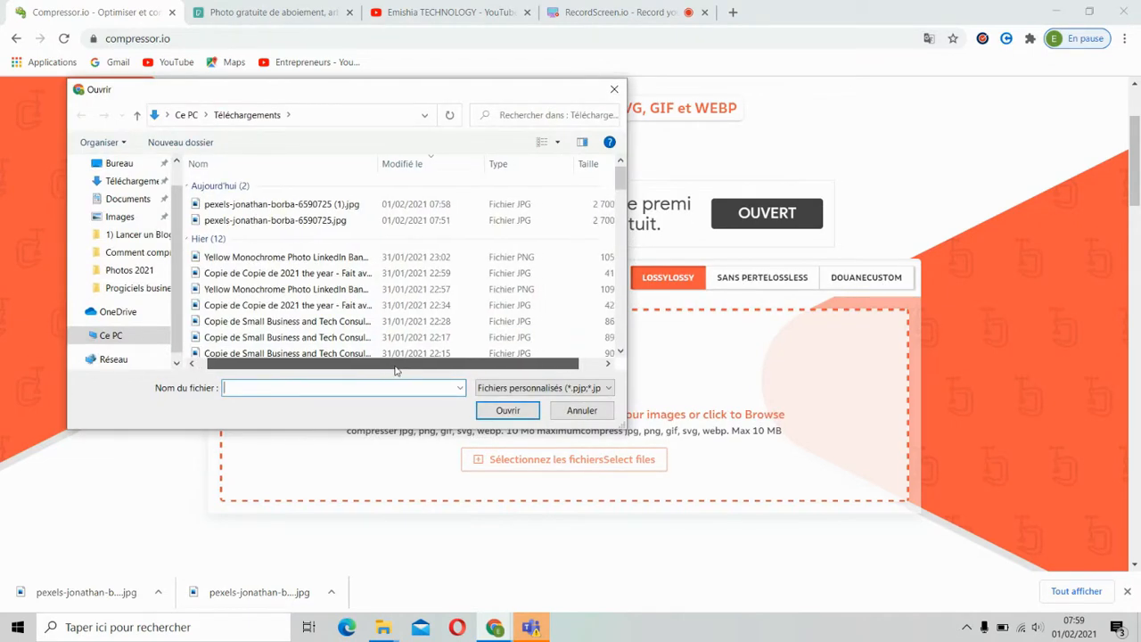
left_click(289, 204)
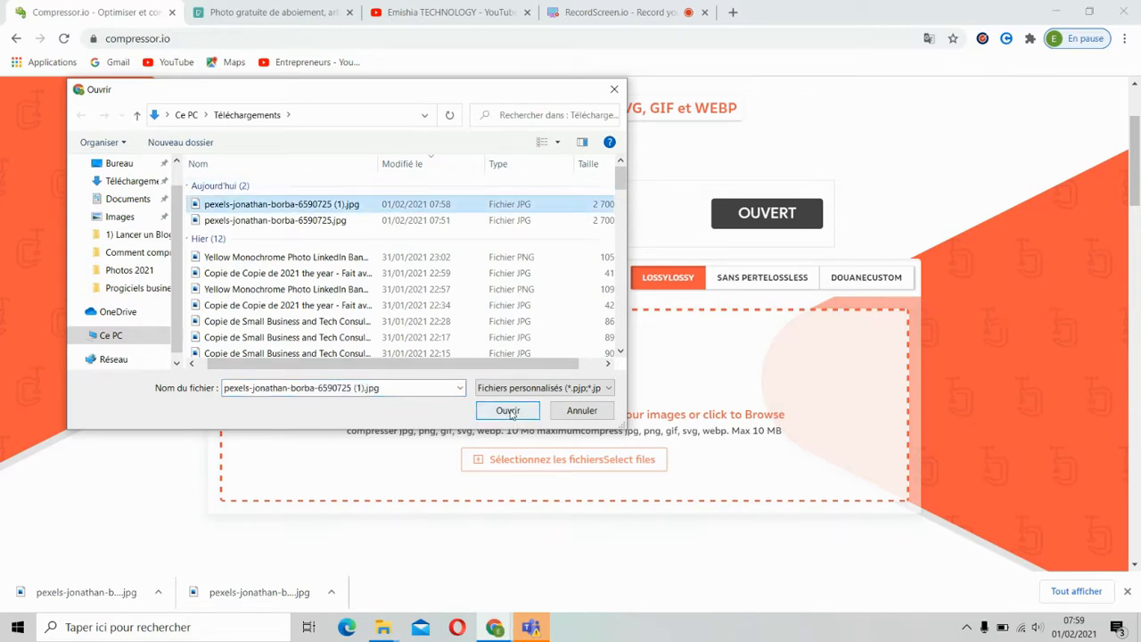
left_click(508, 410)
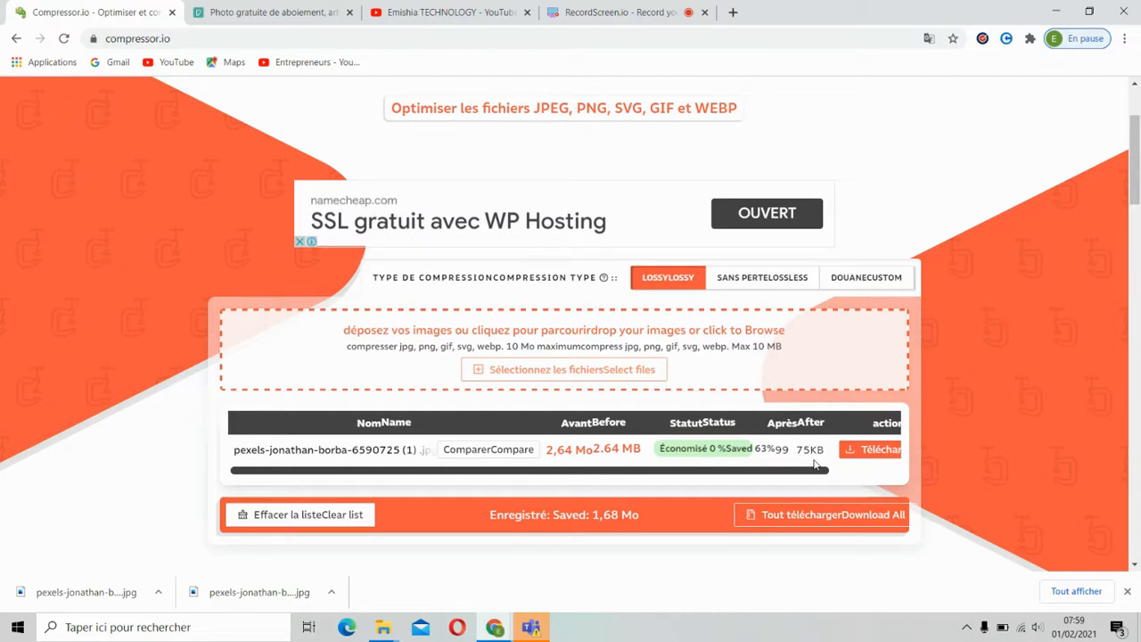
left_click(880, 453)
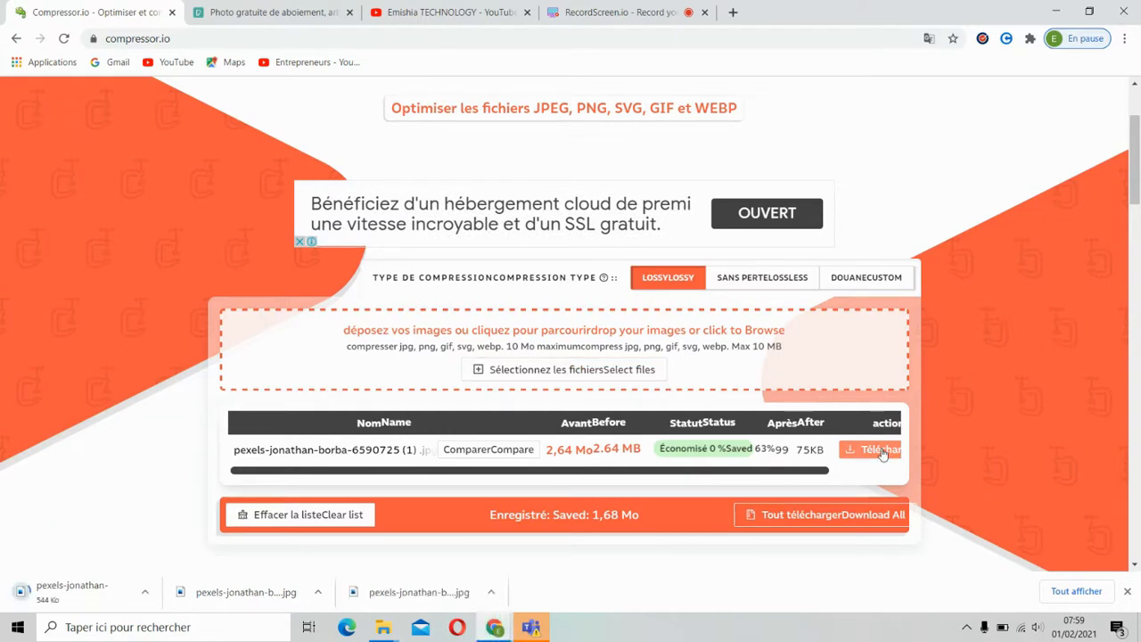
Step: Show the compressed copy in the downloads folder and check its file size in the properties
right_click(63, 598)
left_click(110, 563)
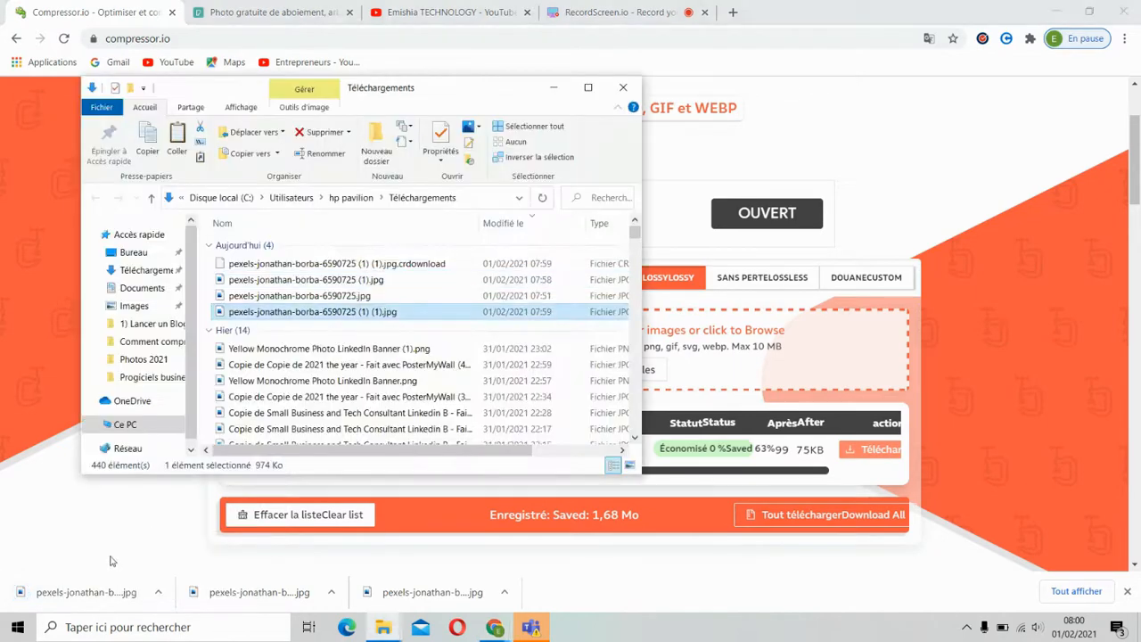
right_click(426, 311)
left_click(485, 600)
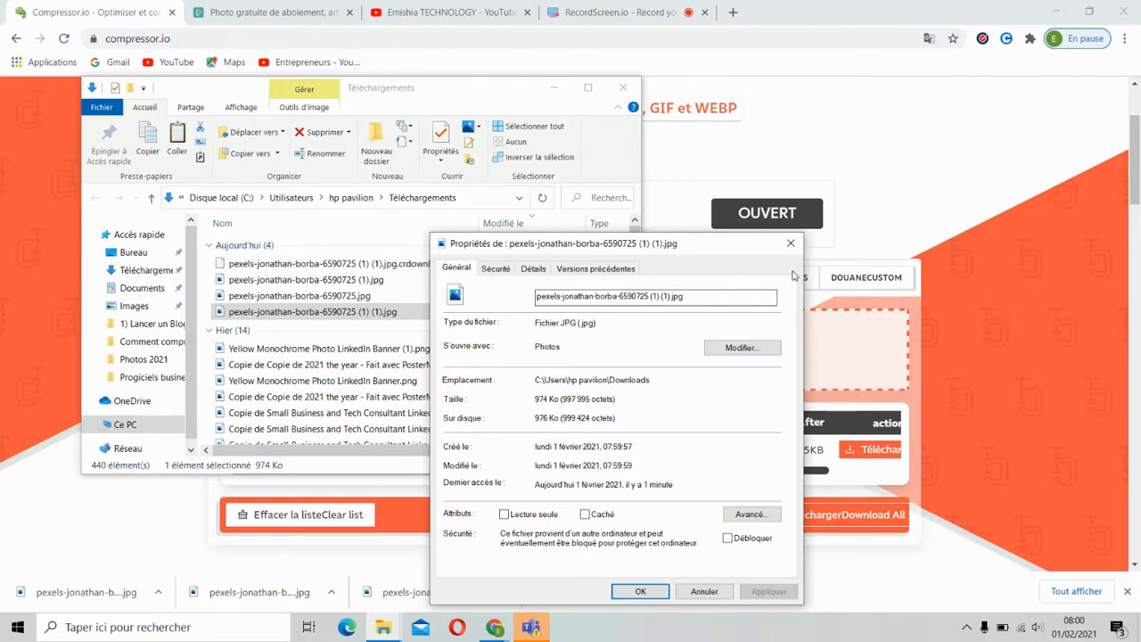
left_click(790, 242)
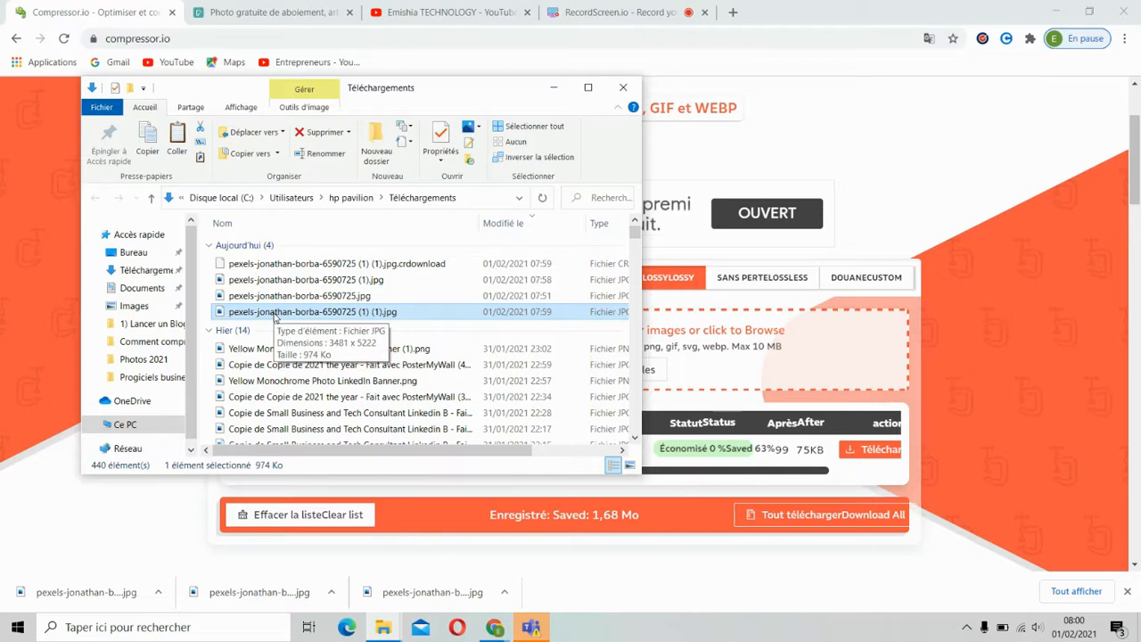
Step: View the file properties of the original tree photo saved at 07:58 to compare its size
left_click(318, 283)
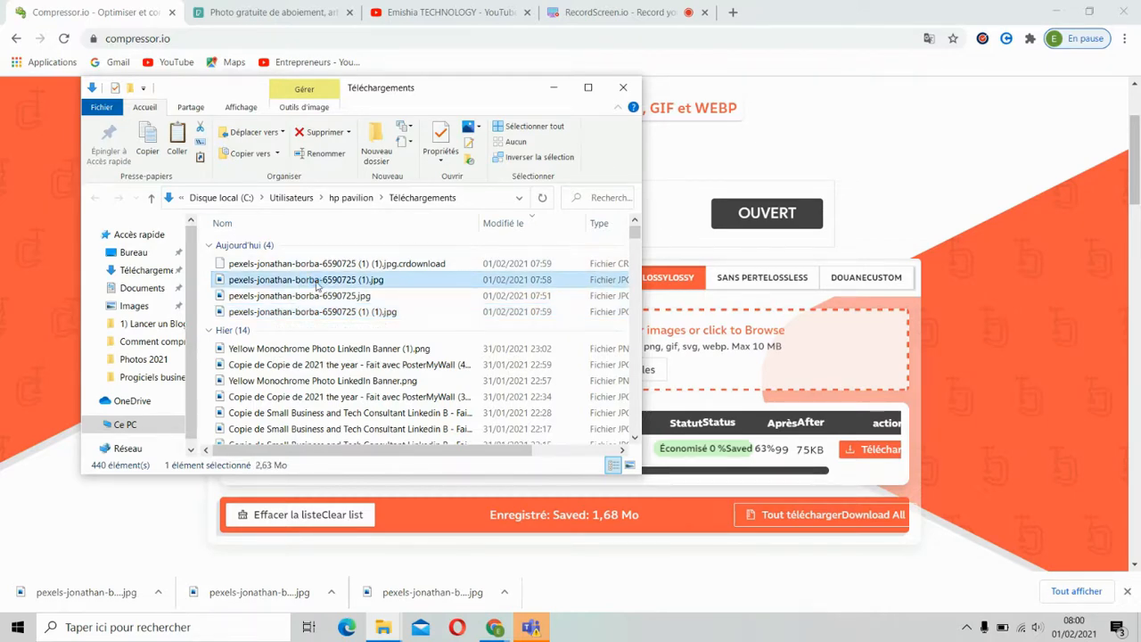
right_click(318, 285)
left_click(360, 599)
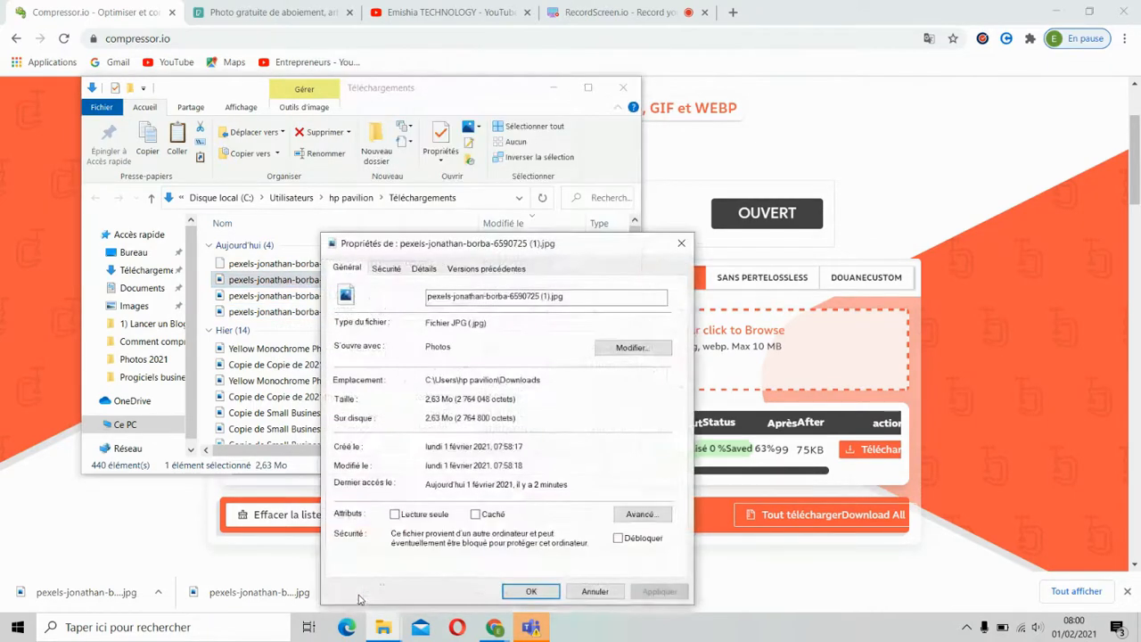
left_click(681, 243)
Step: Maximize the downloads folder window and compare the listed sizes of the original and compressed images
left_click(588, 87)
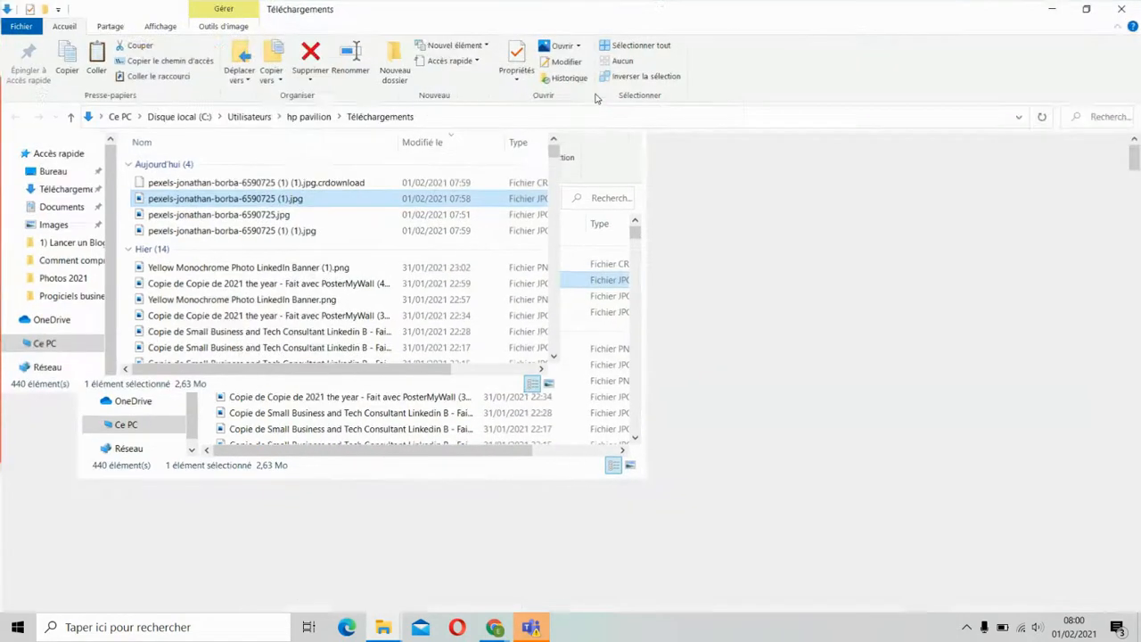
right_click(196, 201)
left_click(749, 343)
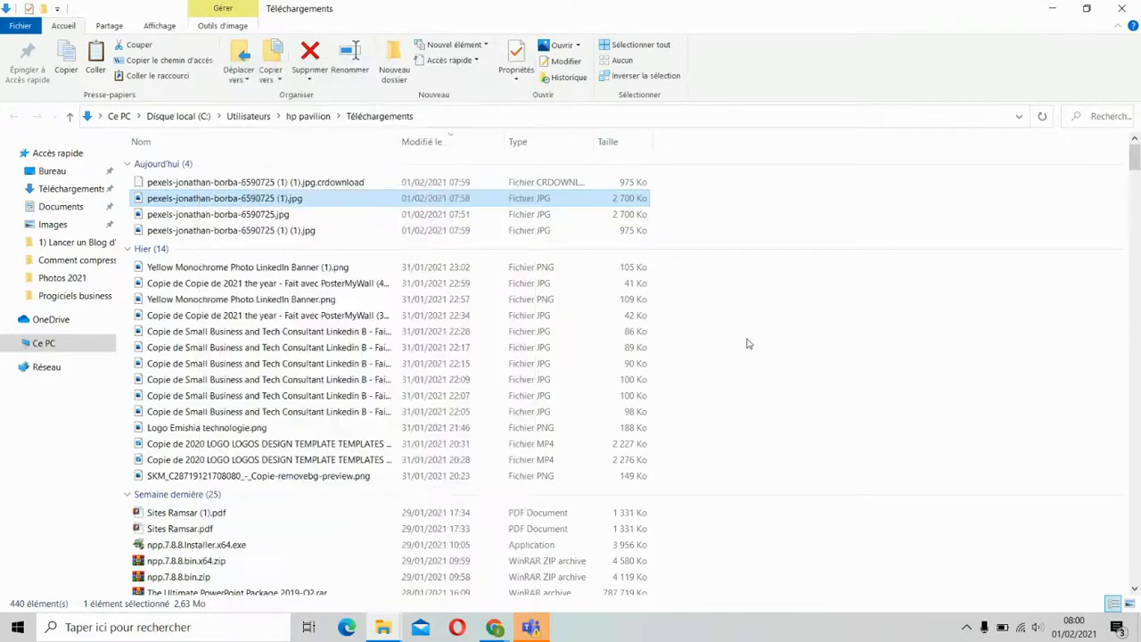
left_click(748, 343)
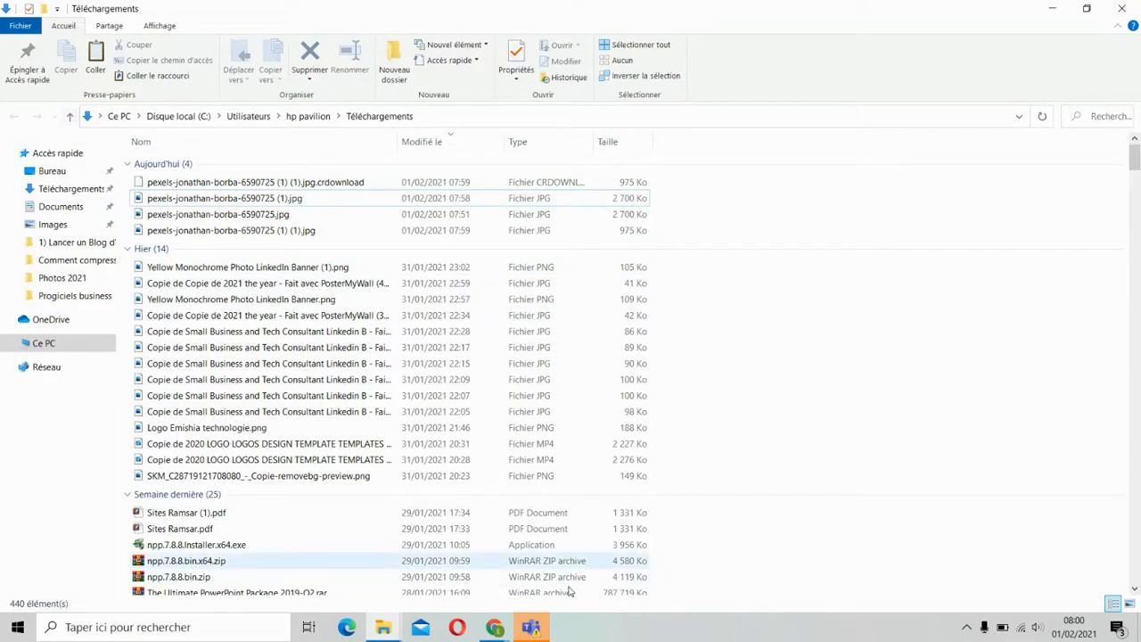
mouse_move(495, 627)
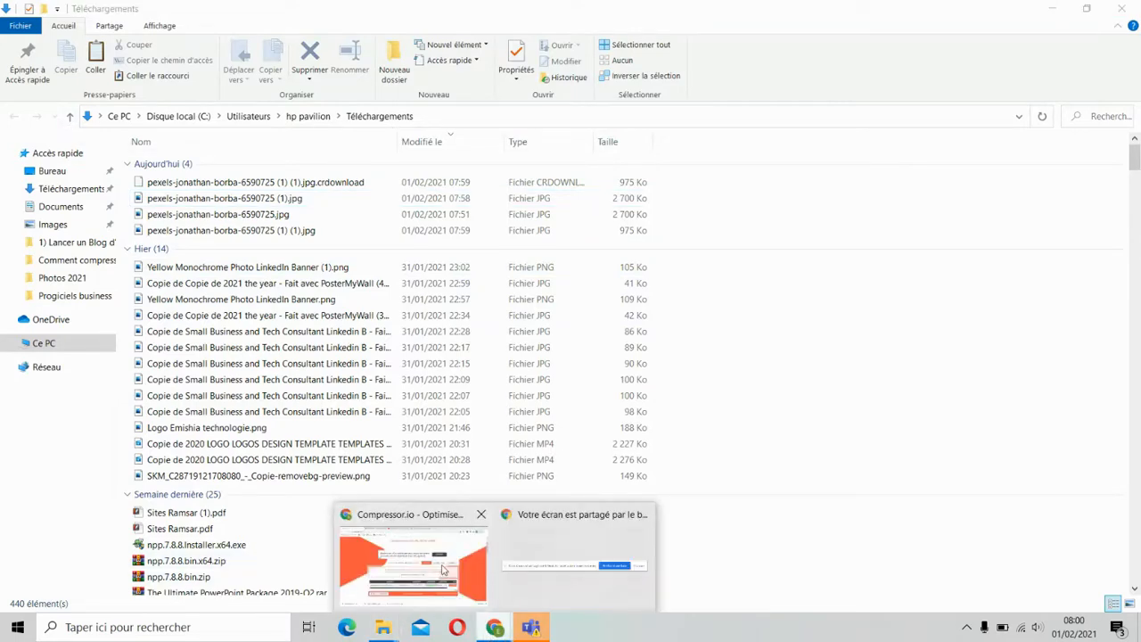
Step: View the properties of the leftover .crdownload file in the downloads folder, then close them
right_click(602, 183)
left_click(674, 545)
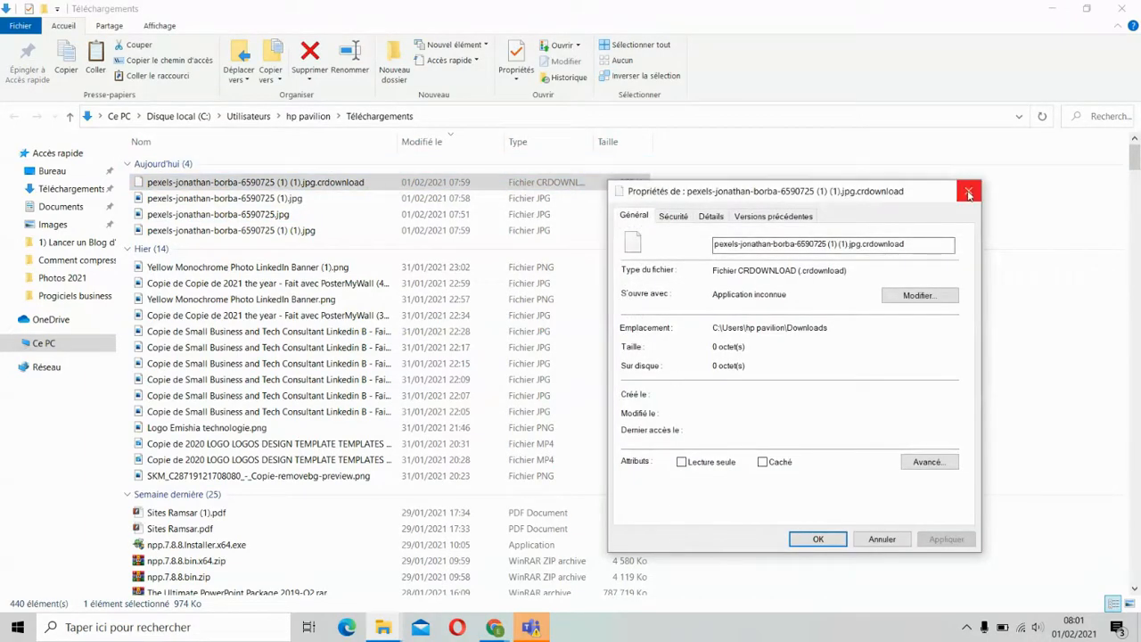
left_click(970, 194)
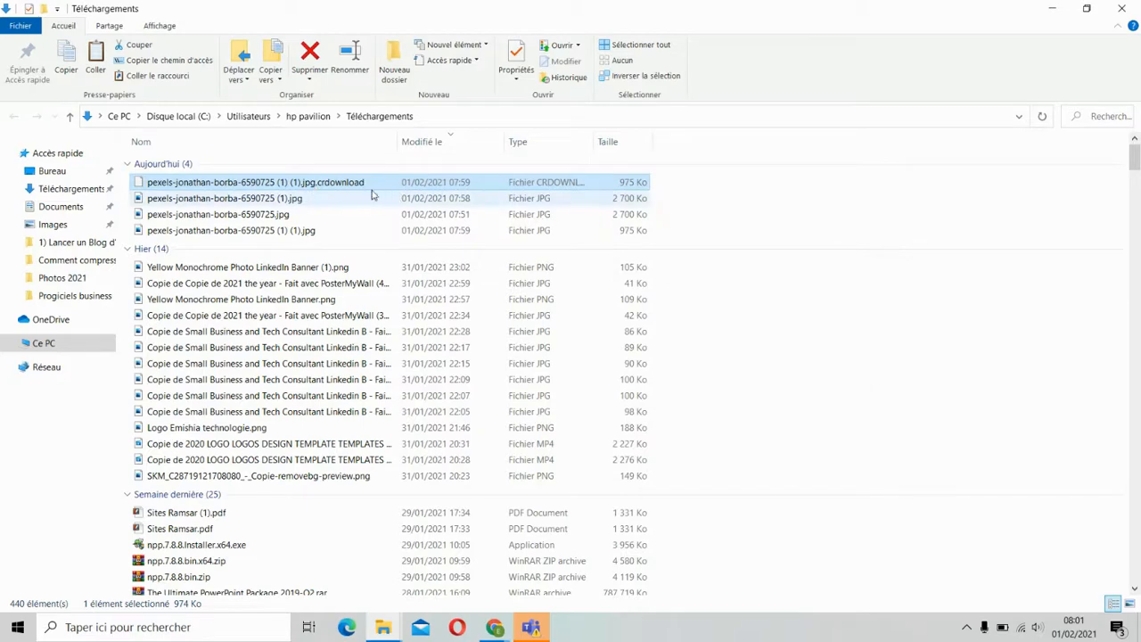
Step: Check the compressed JPG's size once more in its file properties
left_click(392, 230)
right_click(378, 230)
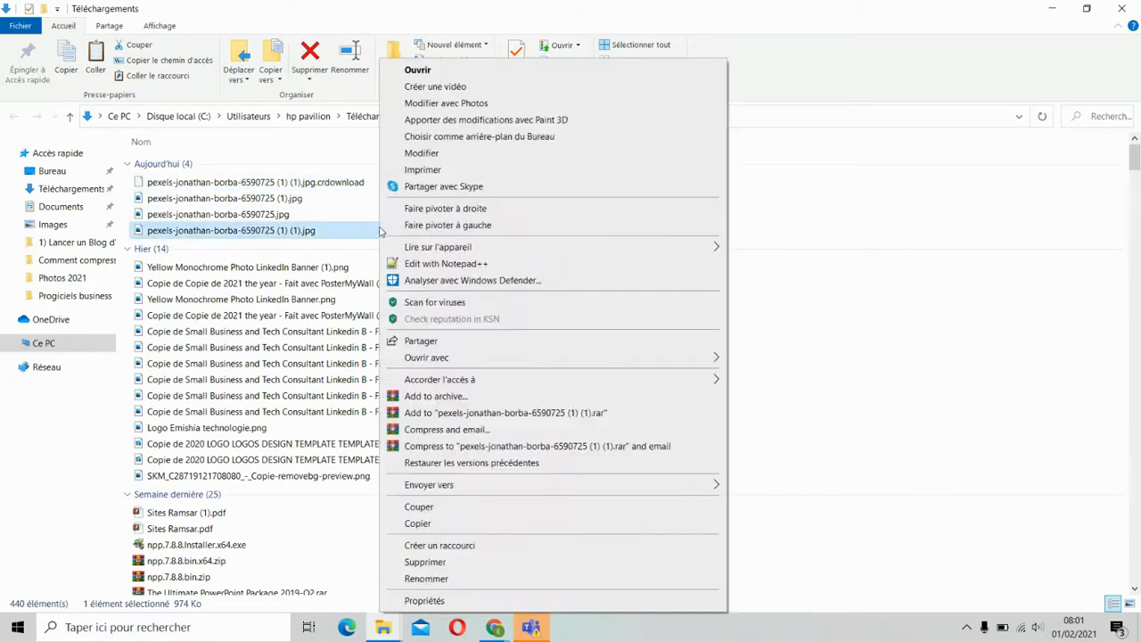
left_click(436, 600)
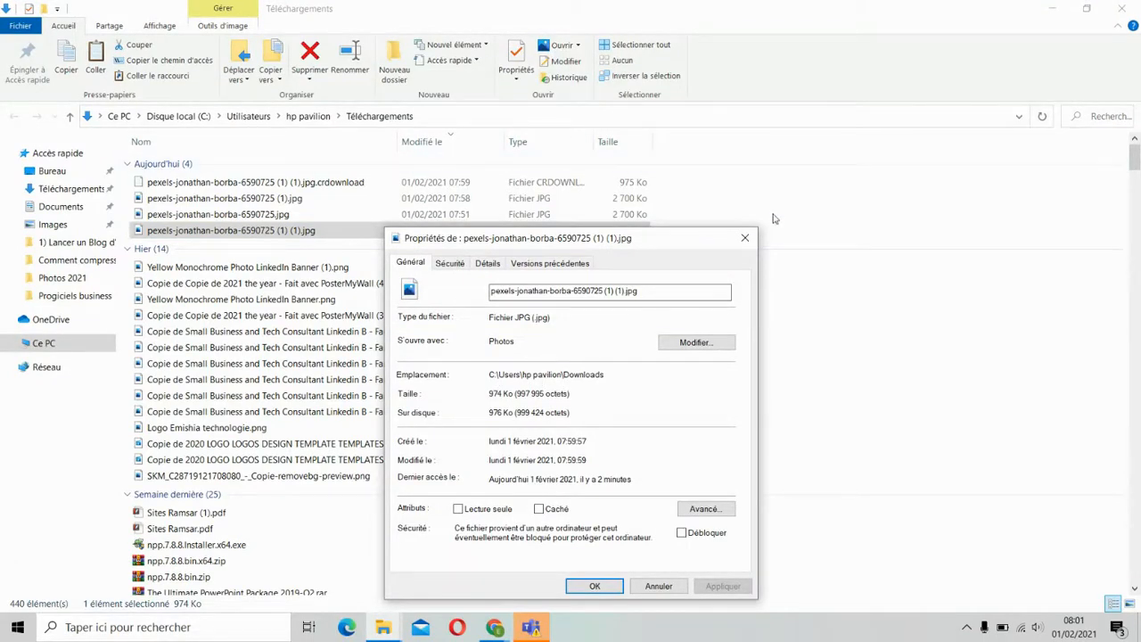
left_click(744, 237)
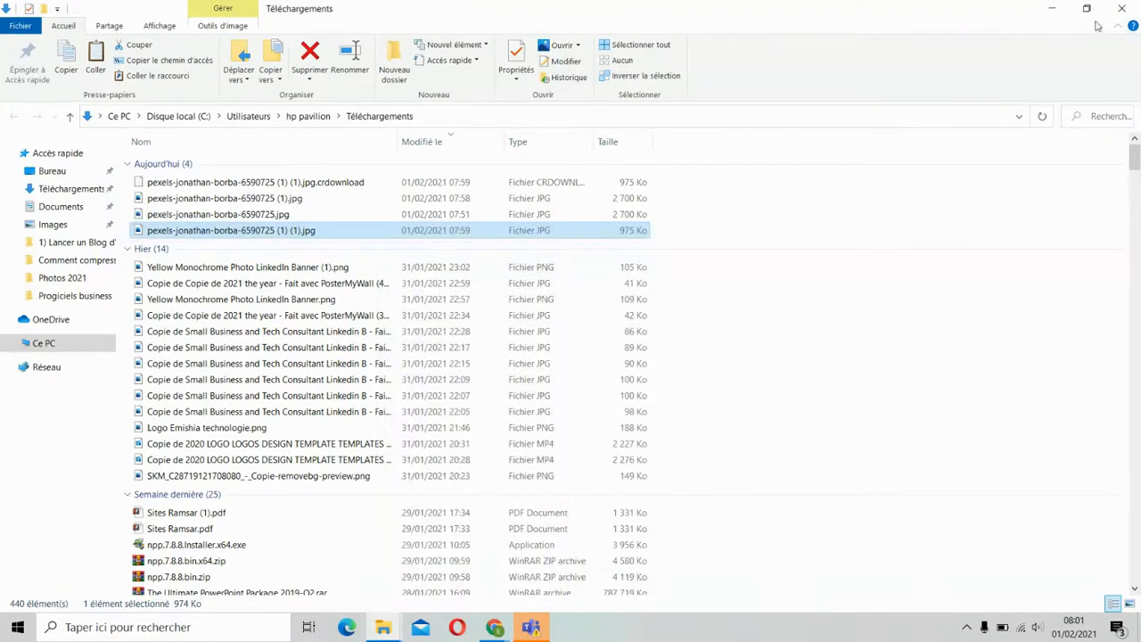
Step: Minimize the folder window, review the compression result on compressor.io, and return to the Emishia TECHNOLOGY YouTube channel page
left_click(1052, 8)
left_click(409, 13)
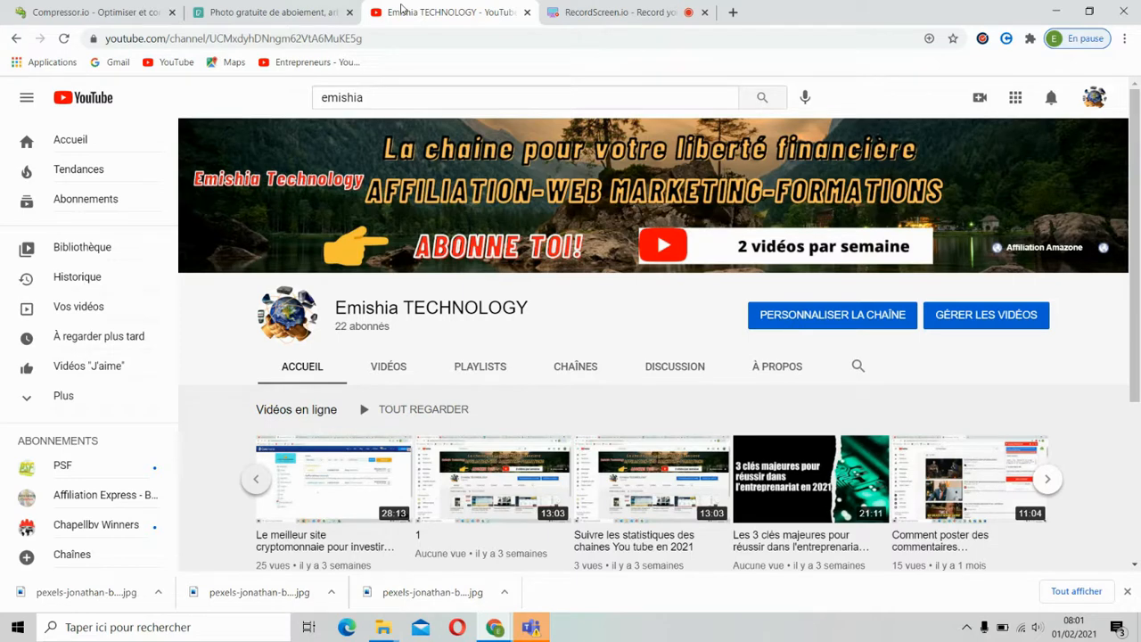
left_click(71, 13)
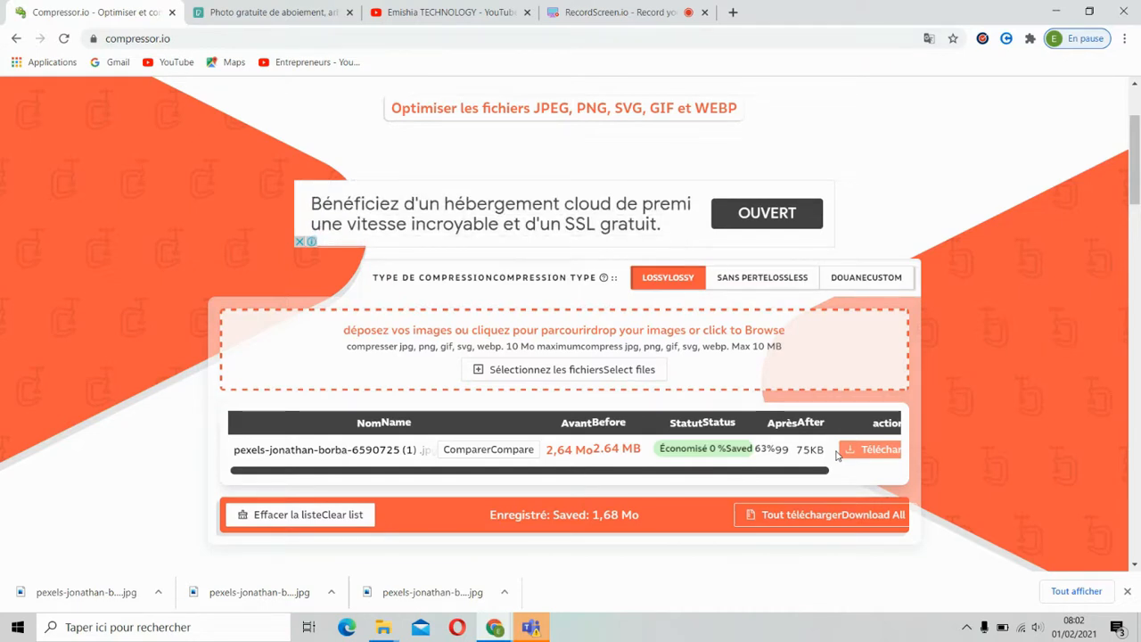
left_click(468, 16)
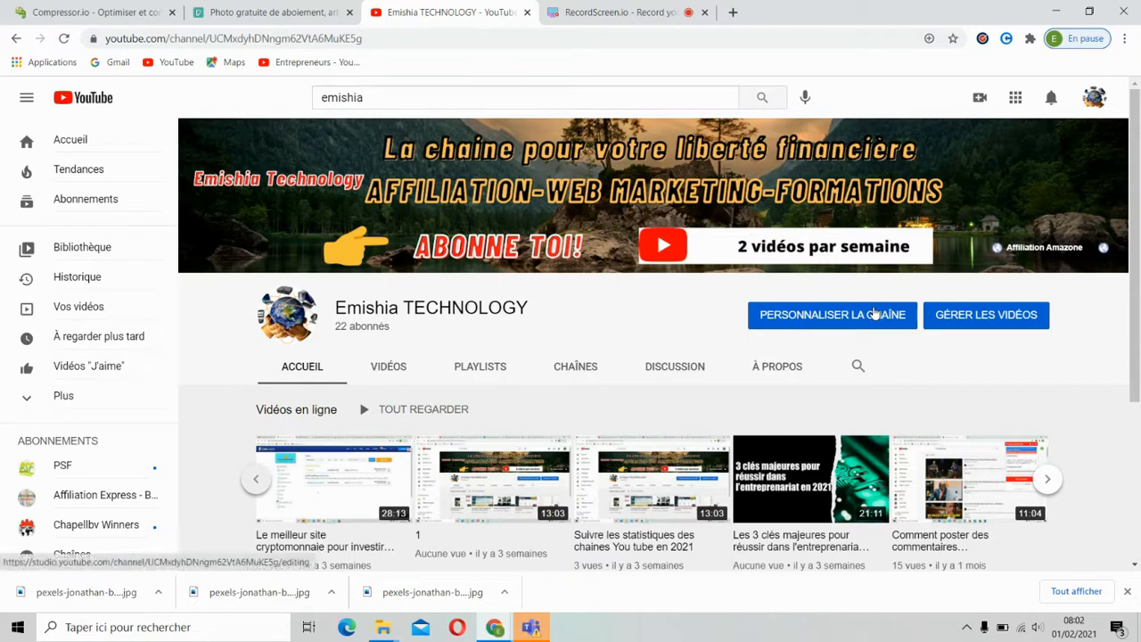